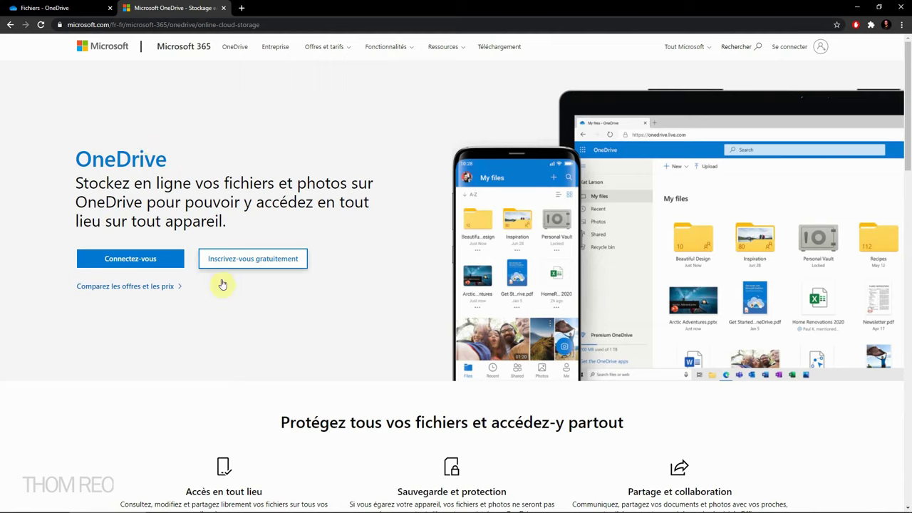
Step: View the free Microsoft account sign-up page, return to the OneDrive product page and open the sign-in there
click(246, 261)
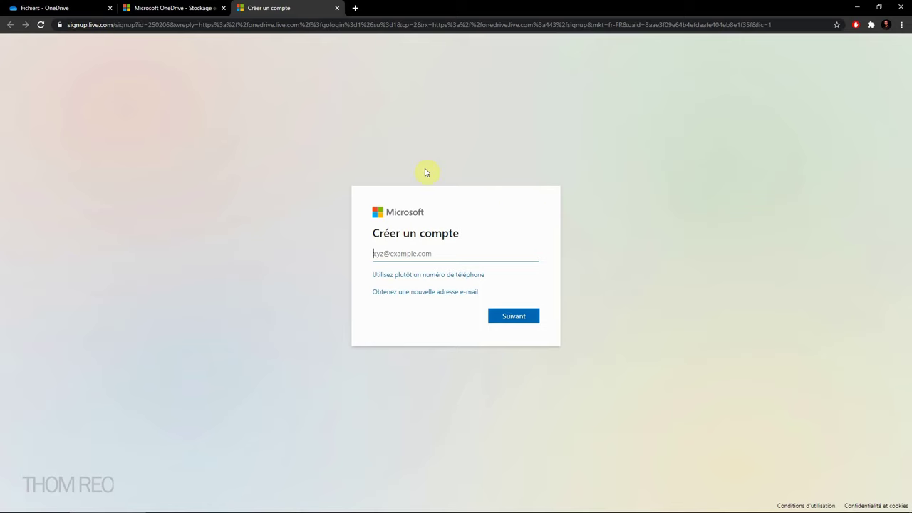
click(184, 8)
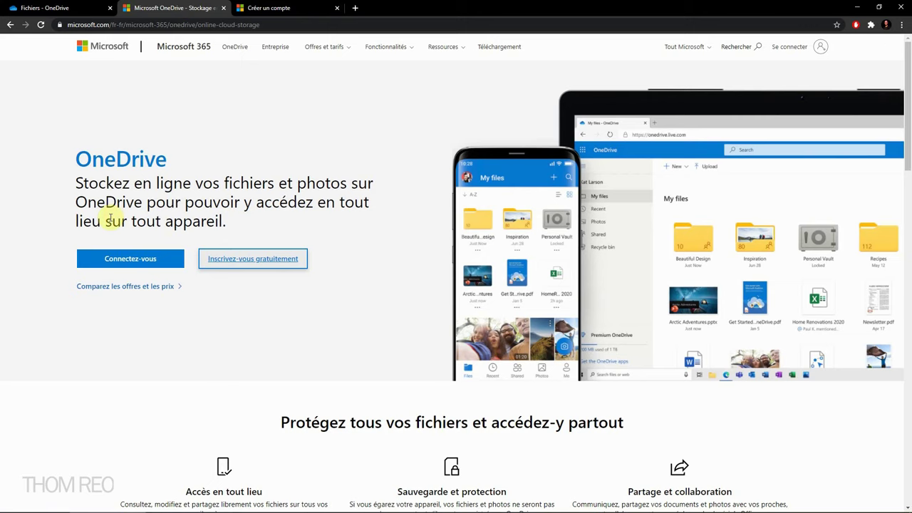
click(125, 264)
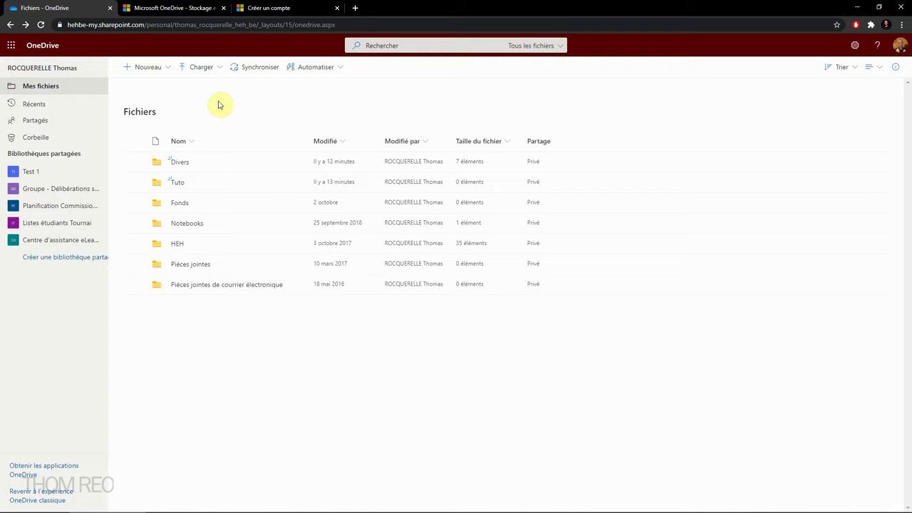
Step: Upload the text file COUCOU from the local desktop folder to the OneDrive root folder
click(205, 74)
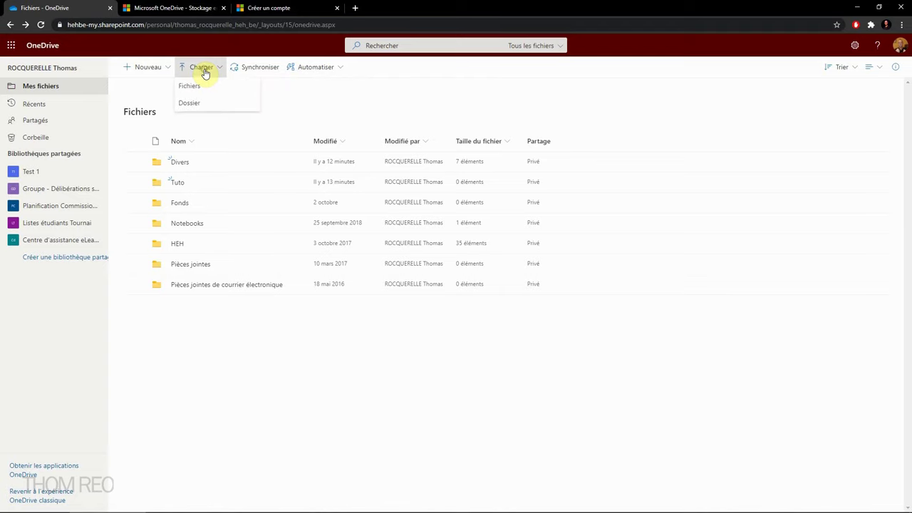
click(202, 86)
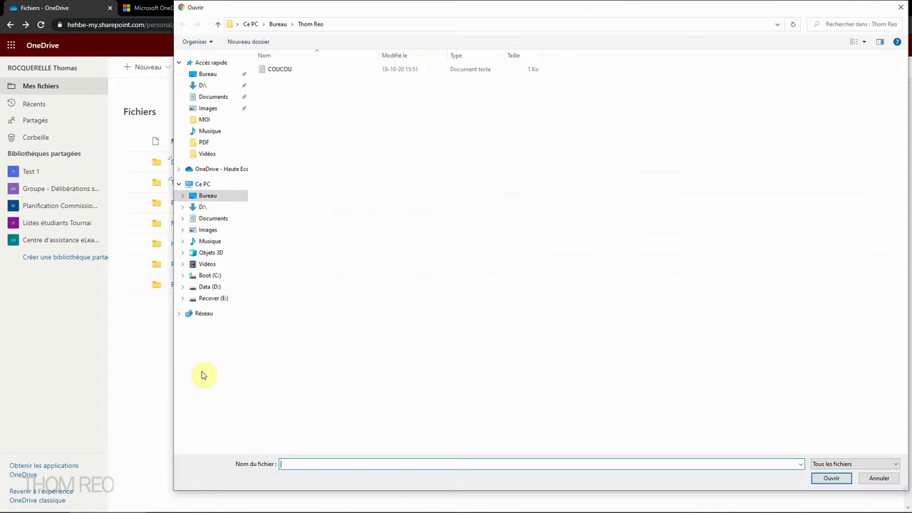
double_click(282, 70)
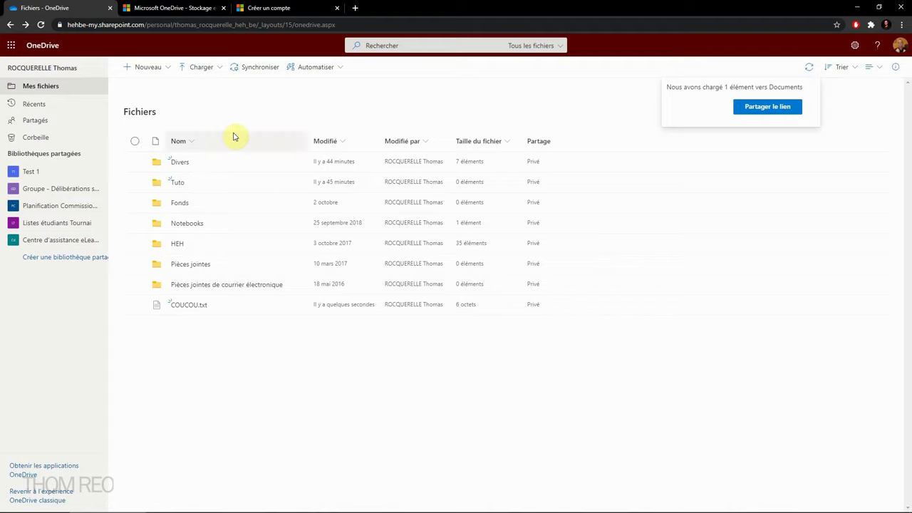
click(214, 68)
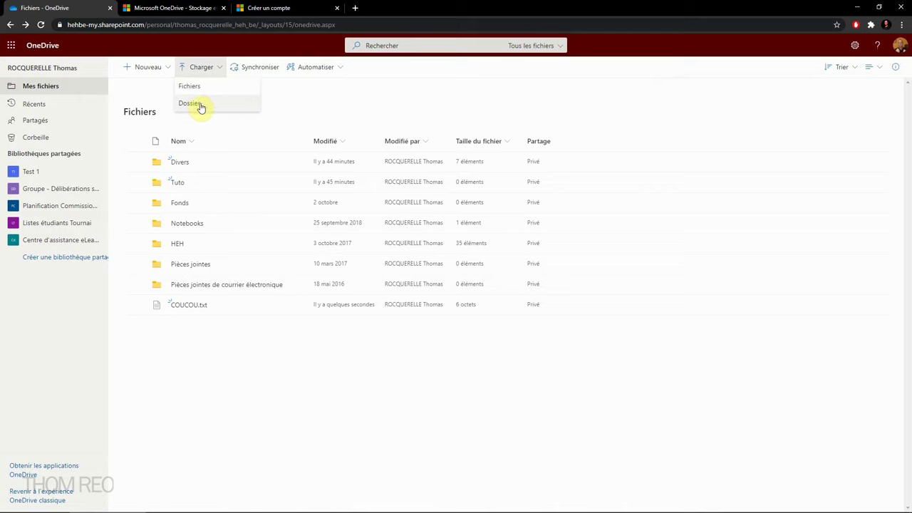
click(332, 387)
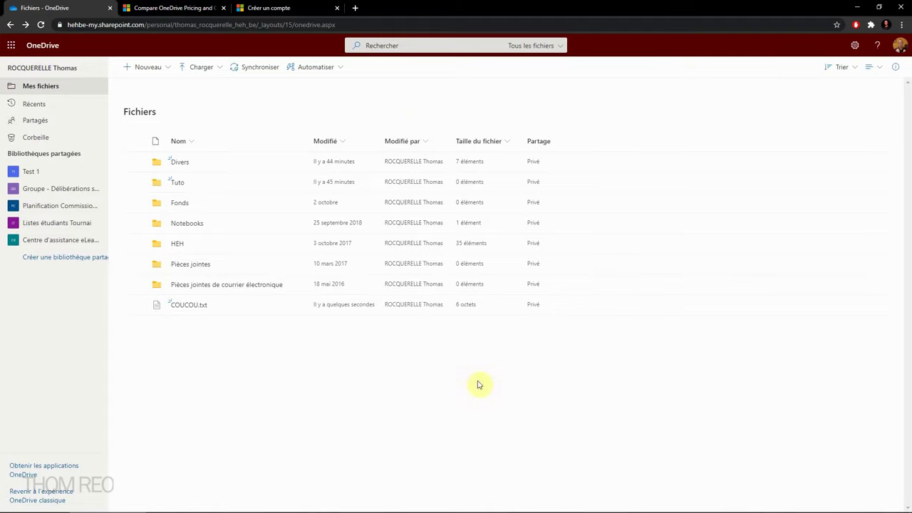
Step: Create a new folder named Test1 in the OneDrive root folder
click(151, 68)
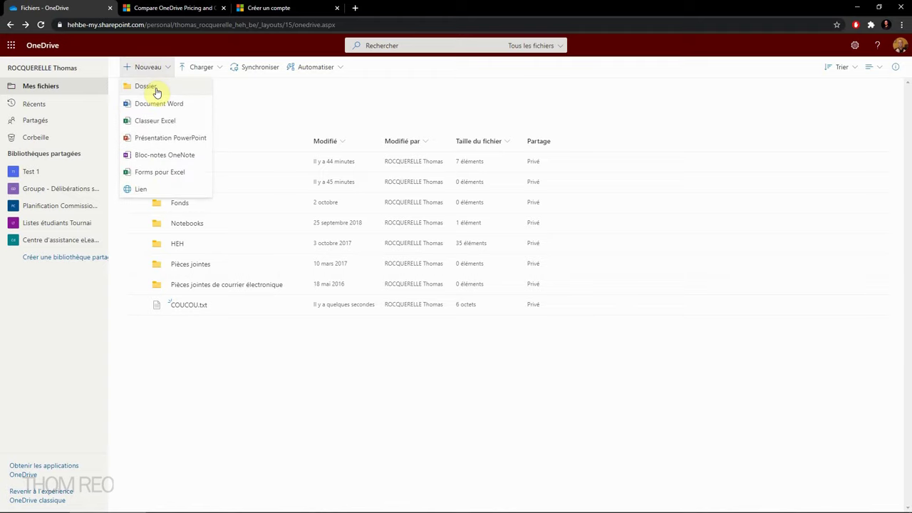
click(155, 89)
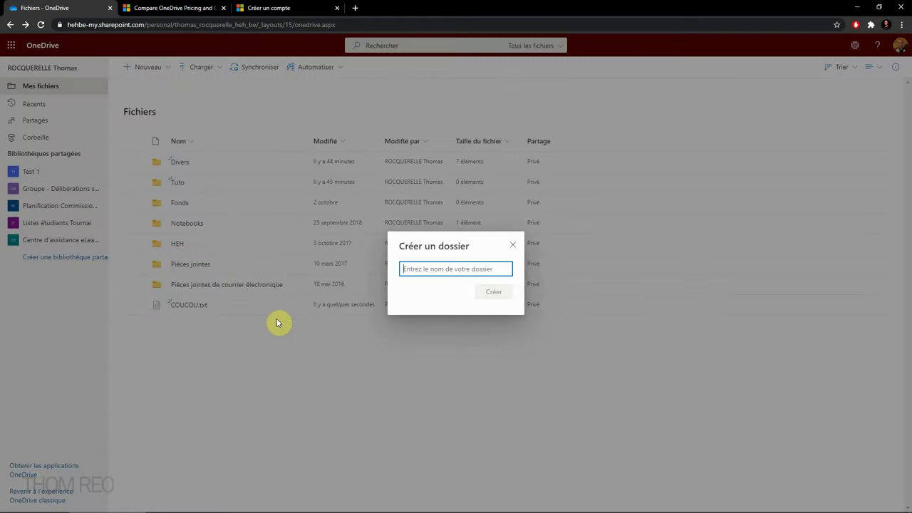
text(Test1)
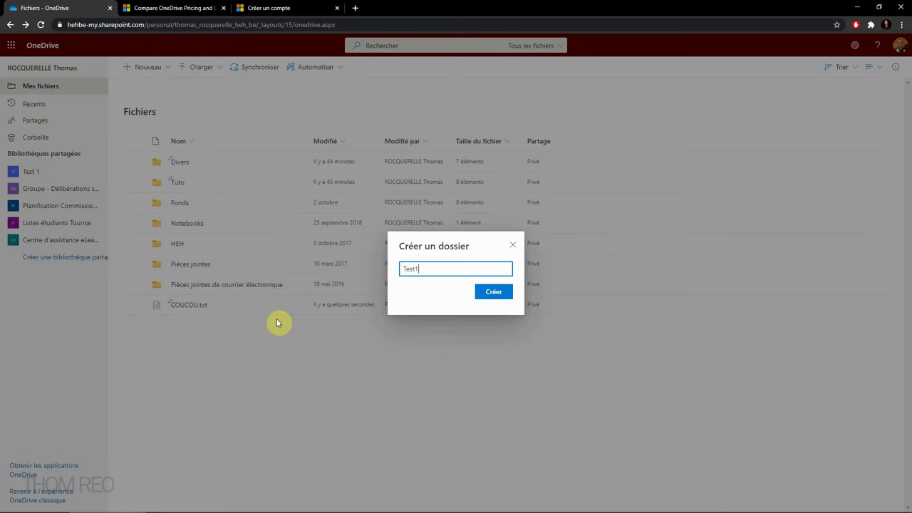
click(494, 291)
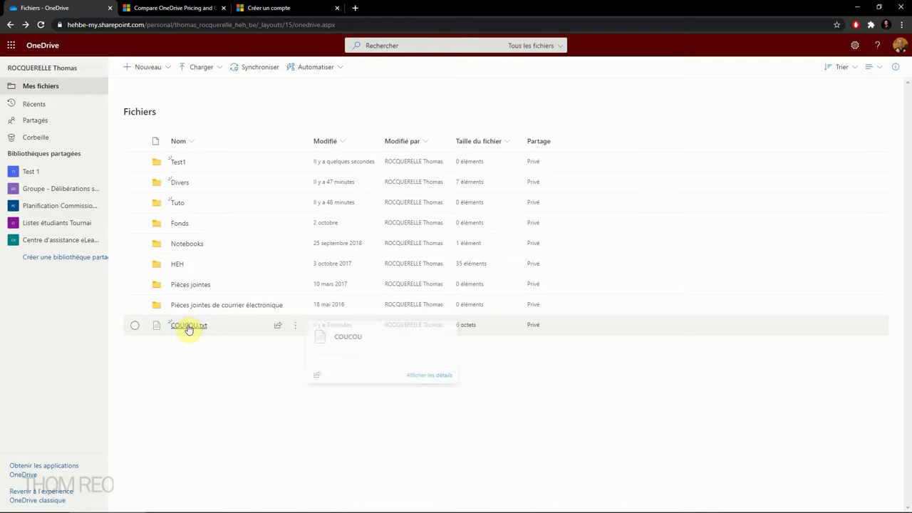
Step: Move COUCOU.txt into the Test1 folder, check the folder's contents and return to the root file list
drag(189, 329, 191, 164)
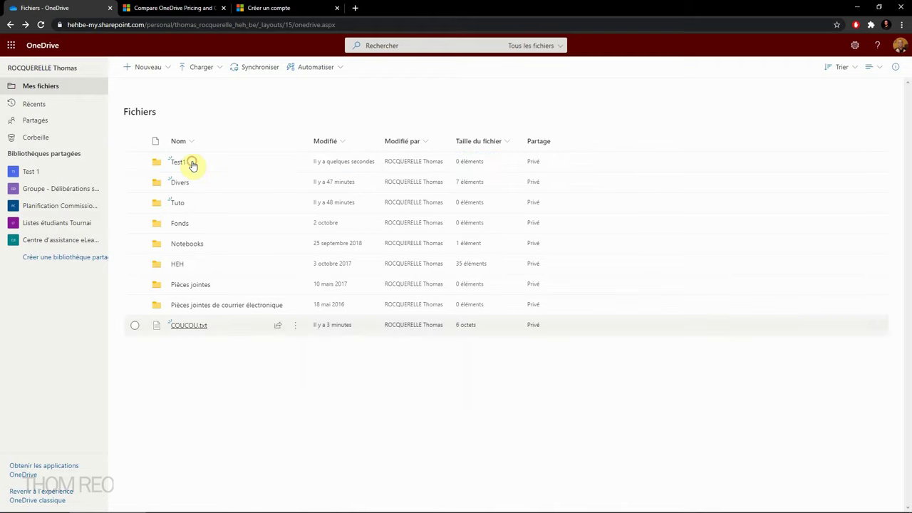
click(179, 164)
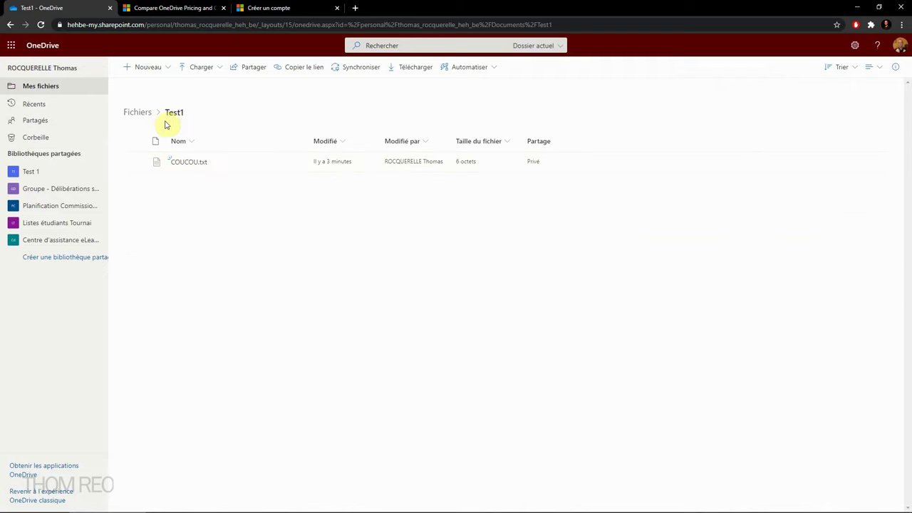
click(10, 25)
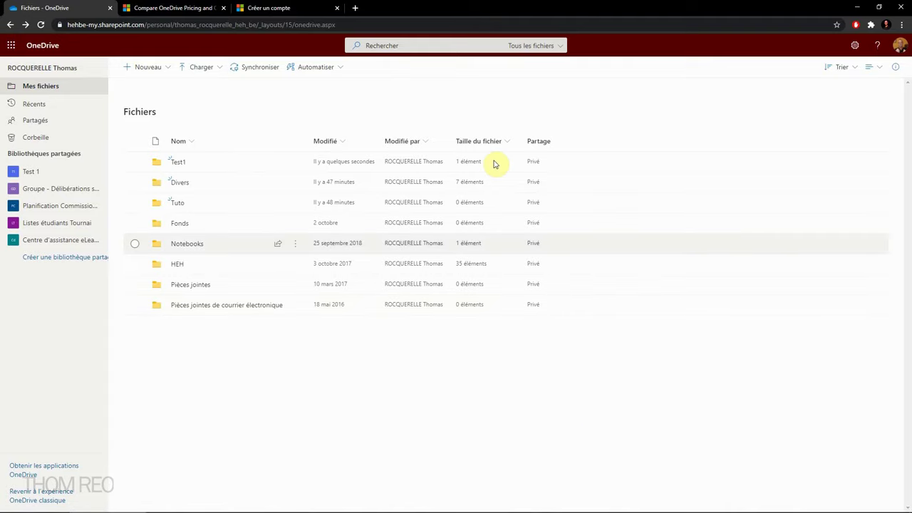
click(157, 67)
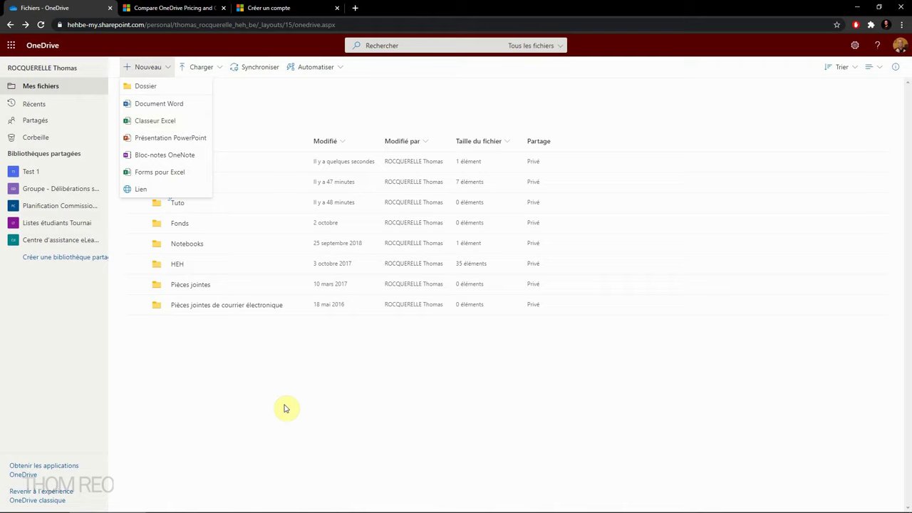
click(285, 407)
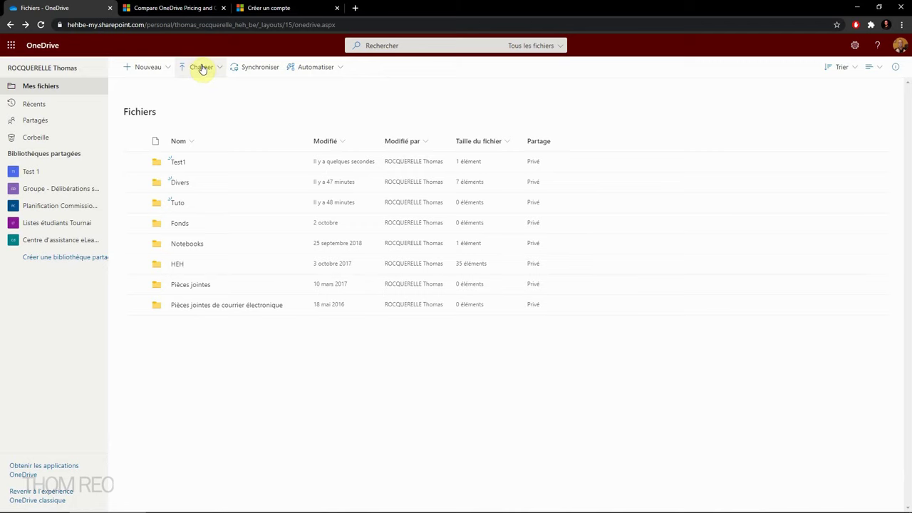
Step: Shrink the browser window and place the File Explorer window so that both file lists are accessible
click(879, 7)
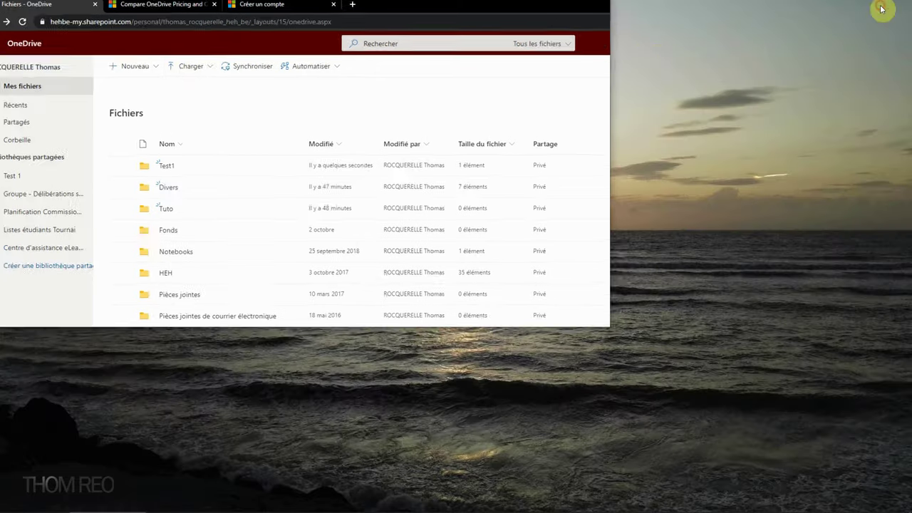
click(178, 503)
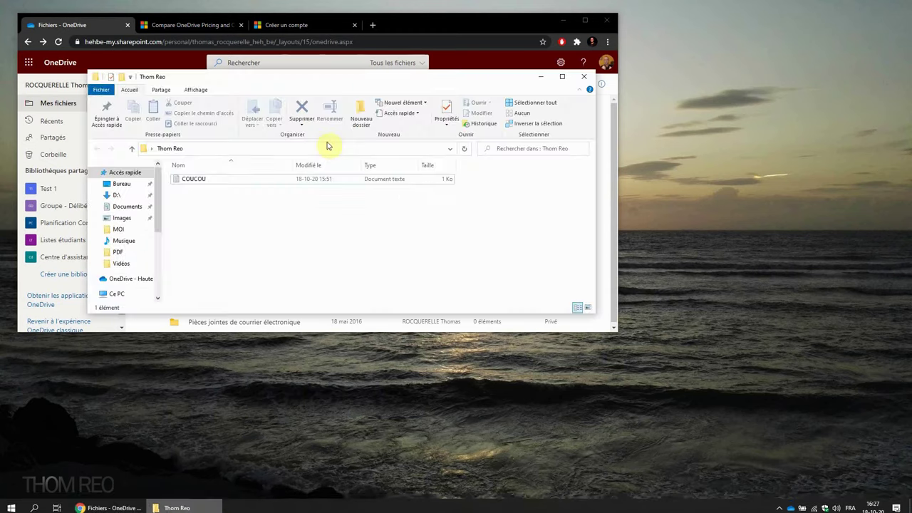
drag(342, 85, 650, 179)
Step: Upload COUCOU directly from File Explorer into the OneDrive root file list, check it there and maximize the browser window
click(503, 272)
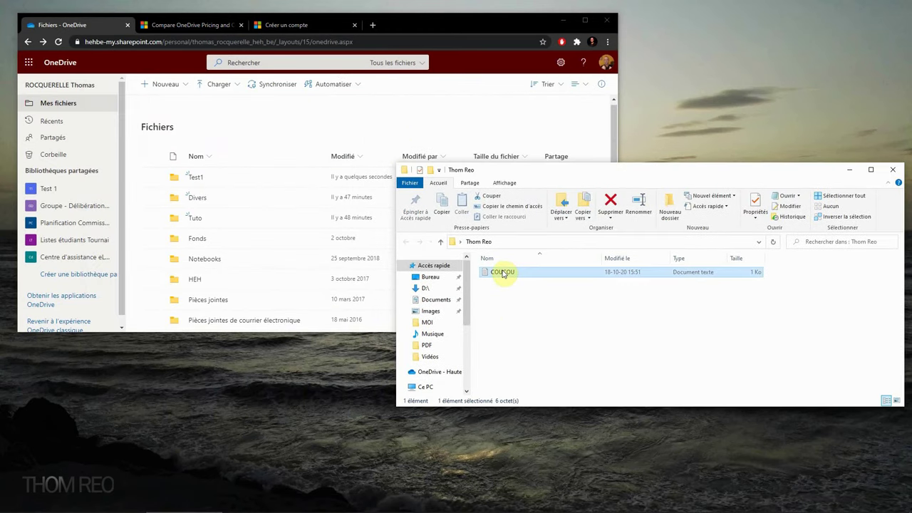
drag(504, 274, 294, 129)
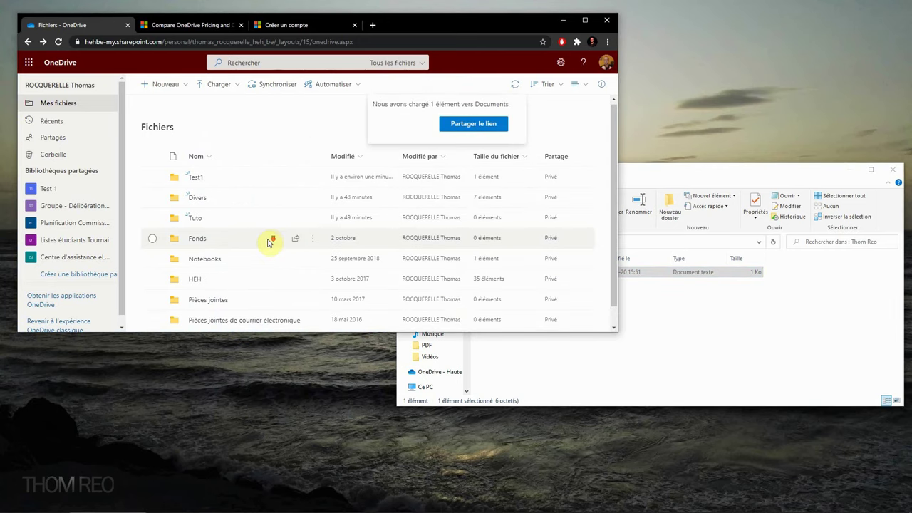
scroll(268, 242, down, 1)
mouse_move(213, 323)
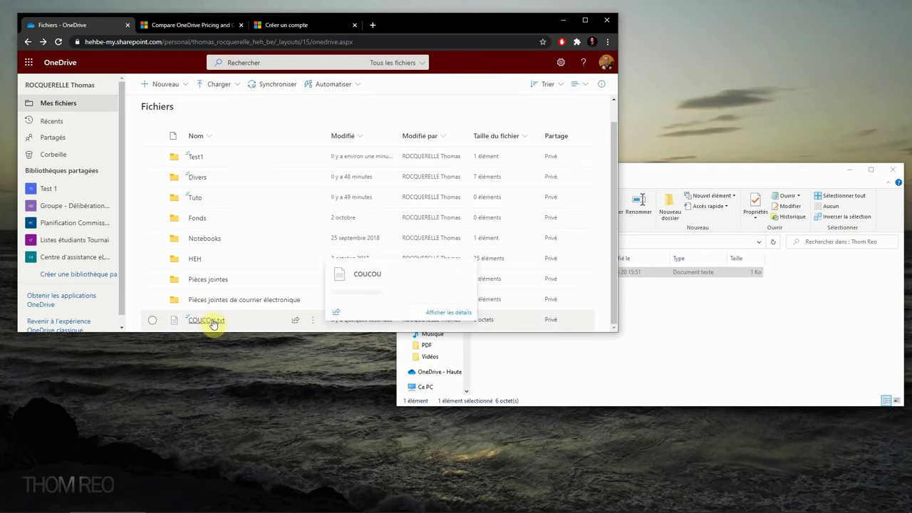
key(super+Up)
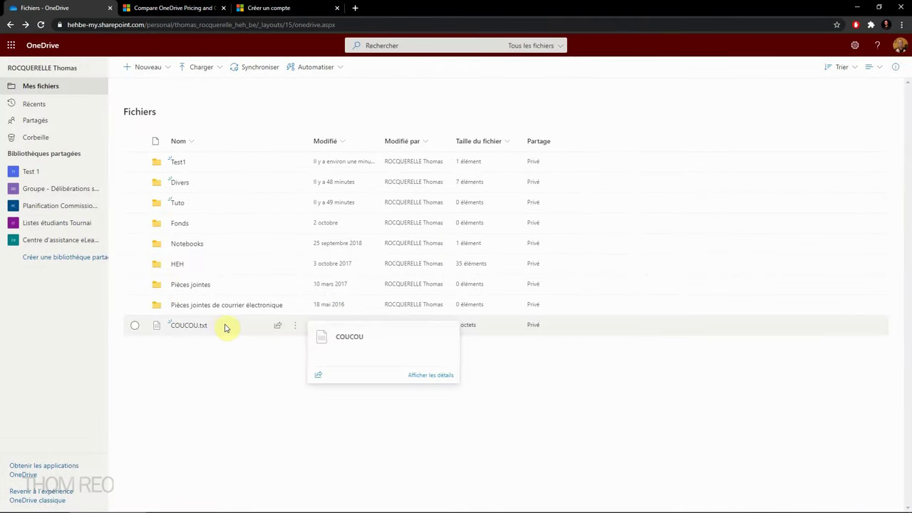
Step: Examine the access management of COUCOU.txt, including the direct-access permission levels, and close it without granting access
click(297, 329)
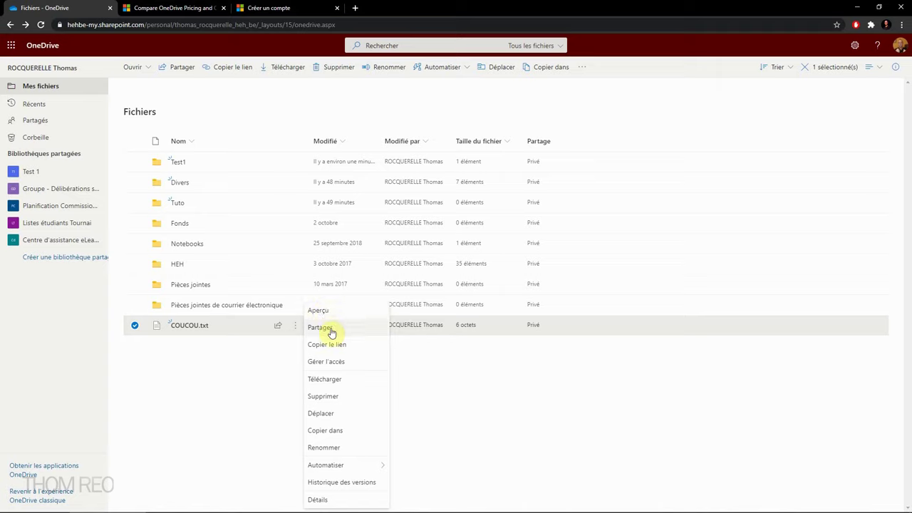
click(348, 367)
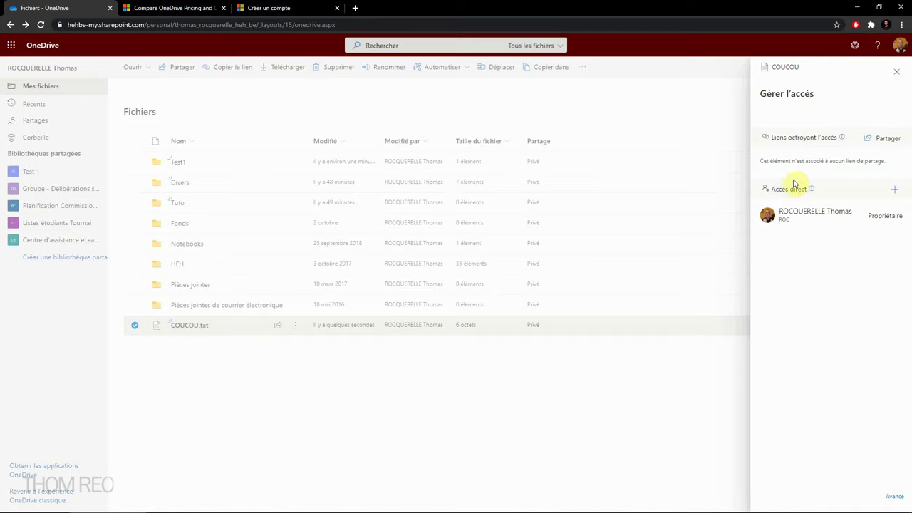
click(895, 191)
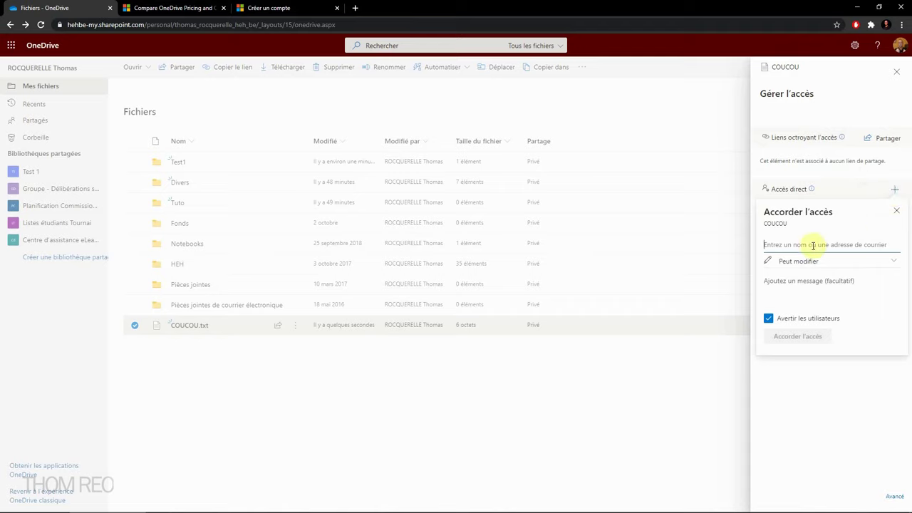
click(837, 266)
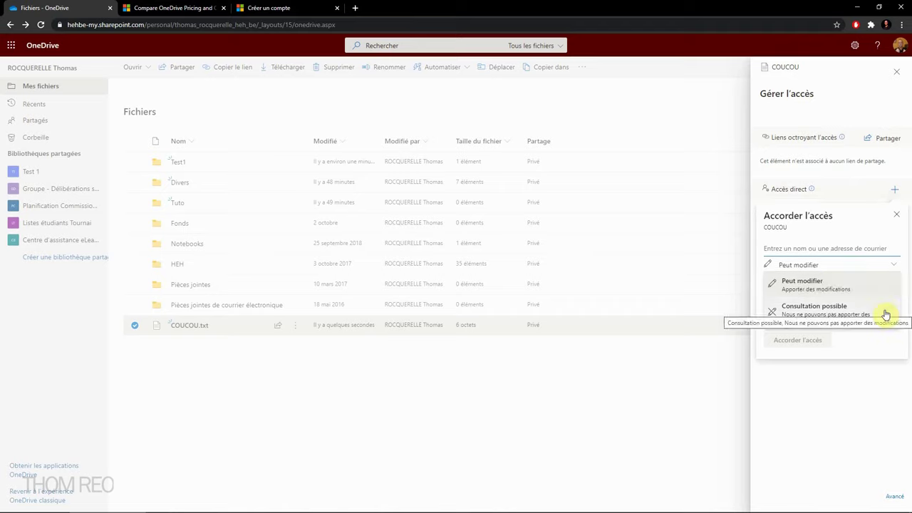
click(848, 289)
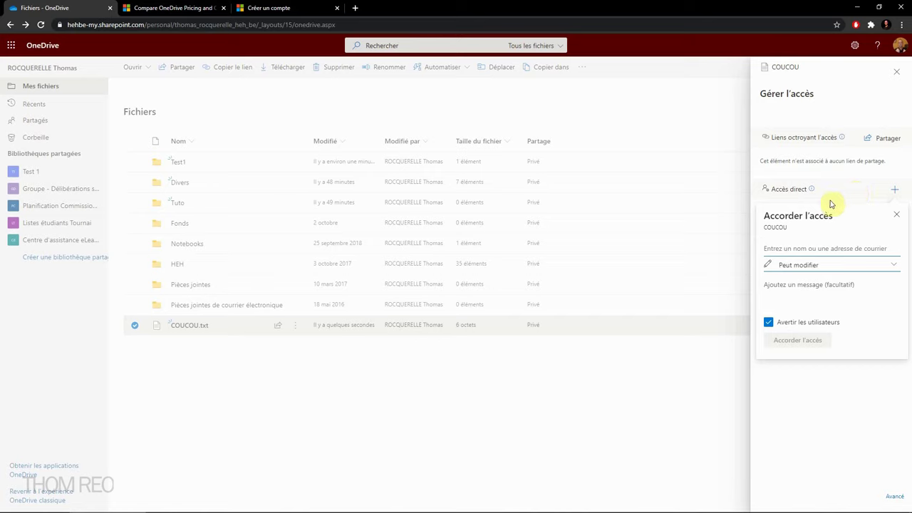
click(900, 217)
click(370, 387)
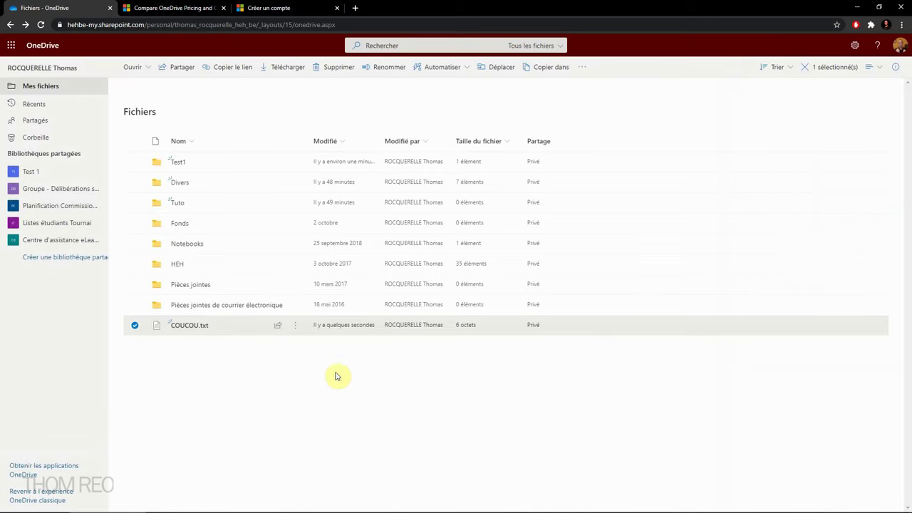
click(295, 326)
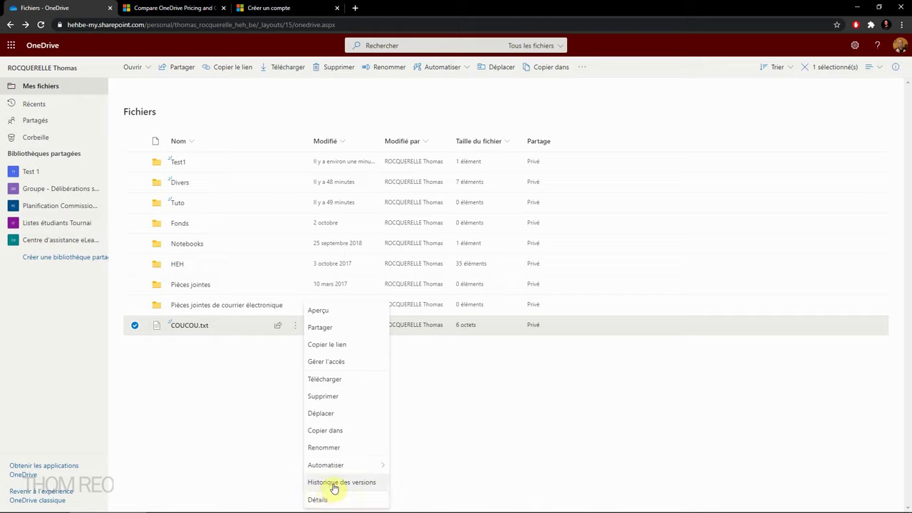
click(244, 452)
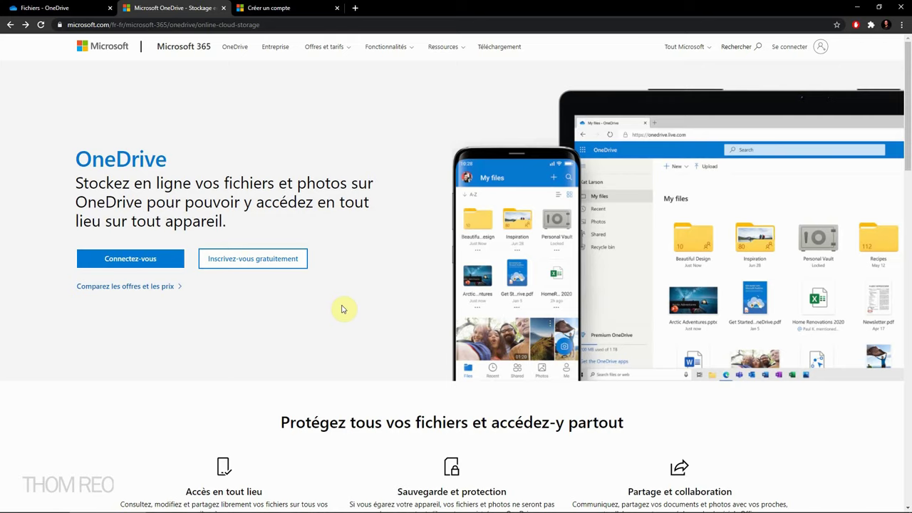
Step: Request the OneDrive for Windows download from Microsoft's OneDrive download page and launch the Microsoft OneDrive desktop app
click(484, 50)
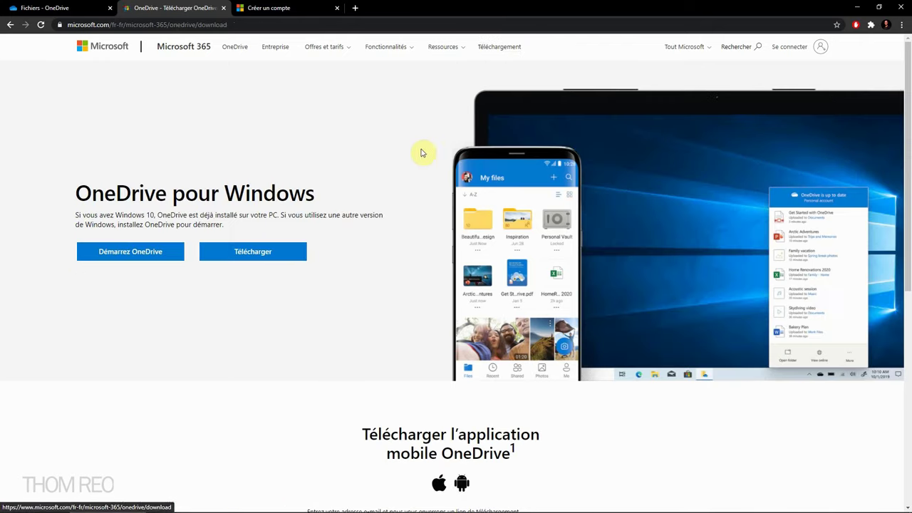
click(253, 254)
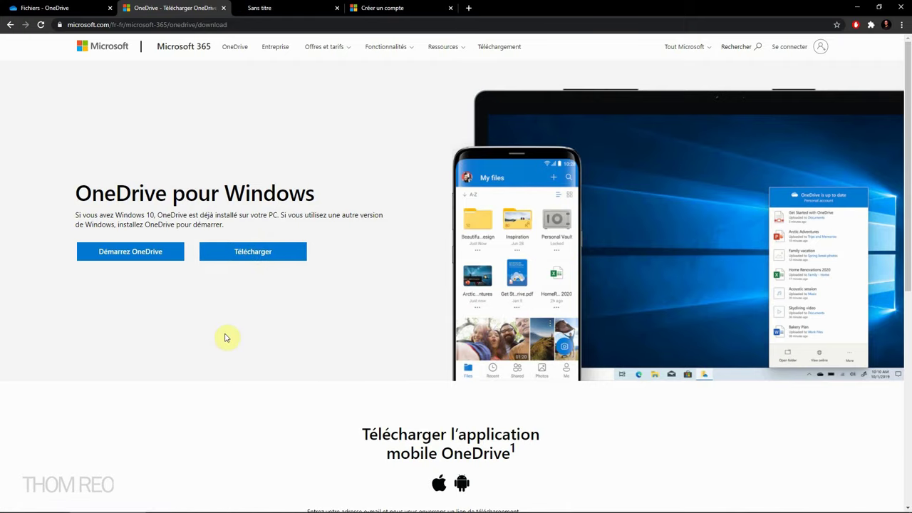
click(138, 252)
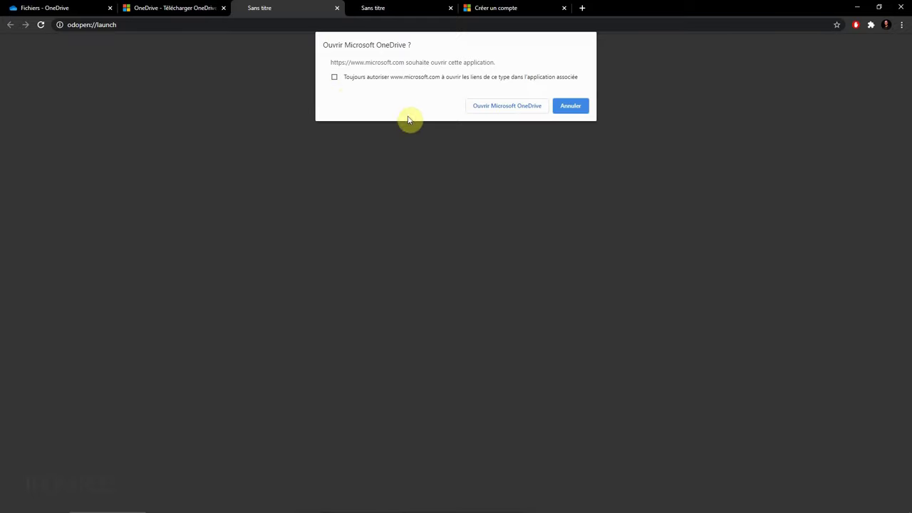
click(507, 107)
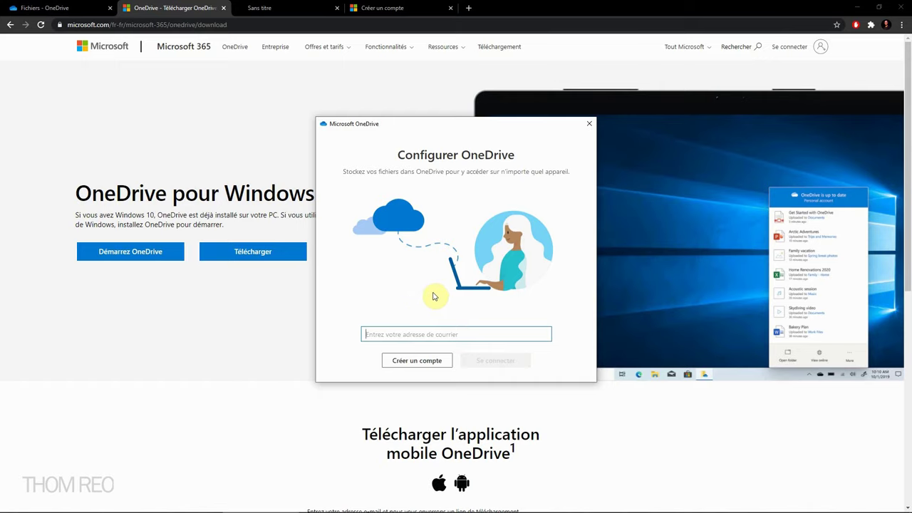
Step: Close the OneDrive setup, view the OneDrive - Haute Ecole en Hainaut folder in File Explorer, and reopen it by launching OneDrive from Windows search
click(588, 125)
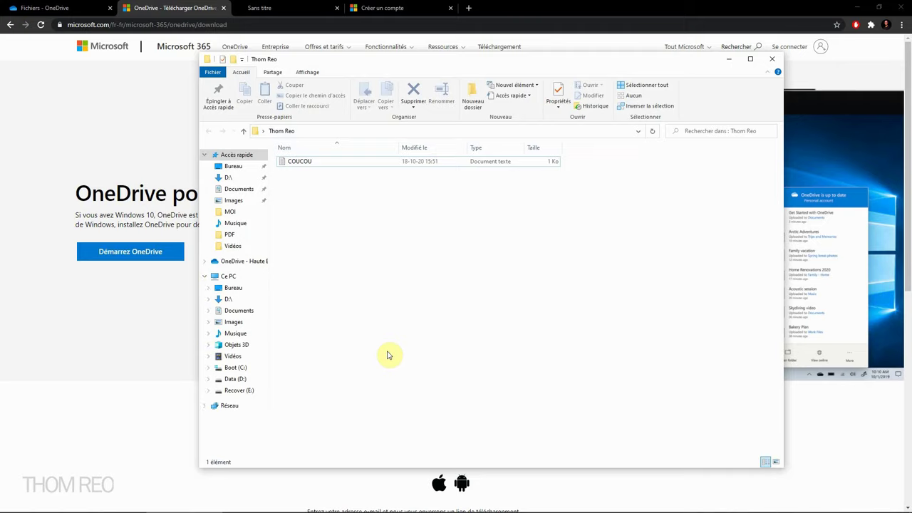
click(241, 265)
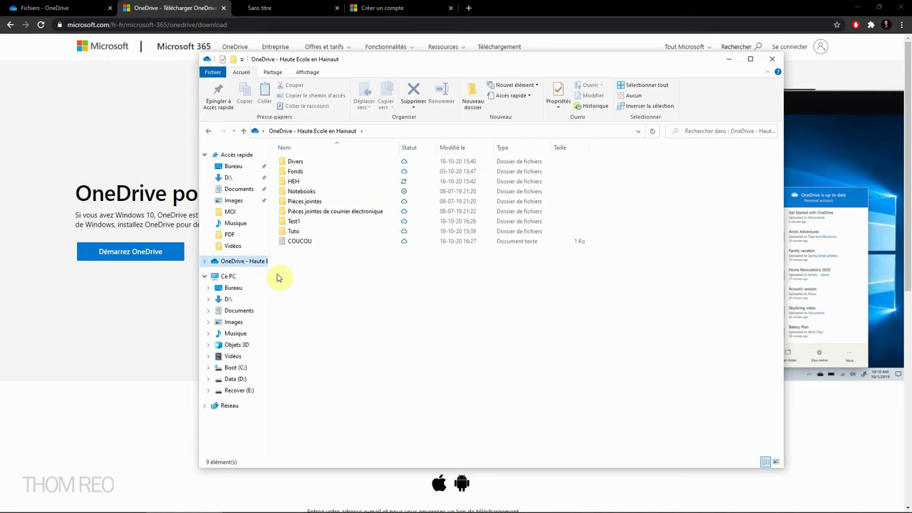
mouse_move(139, 508)
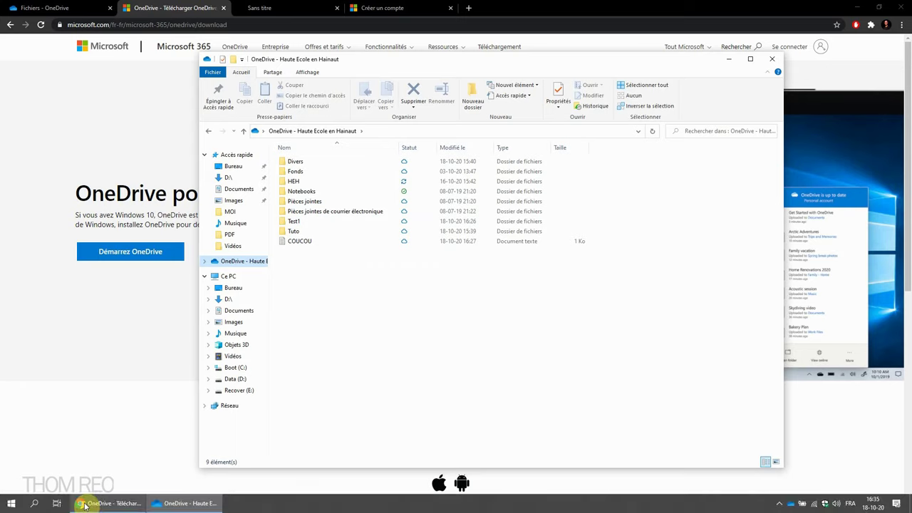
click(34, 503)
text(onedrive)
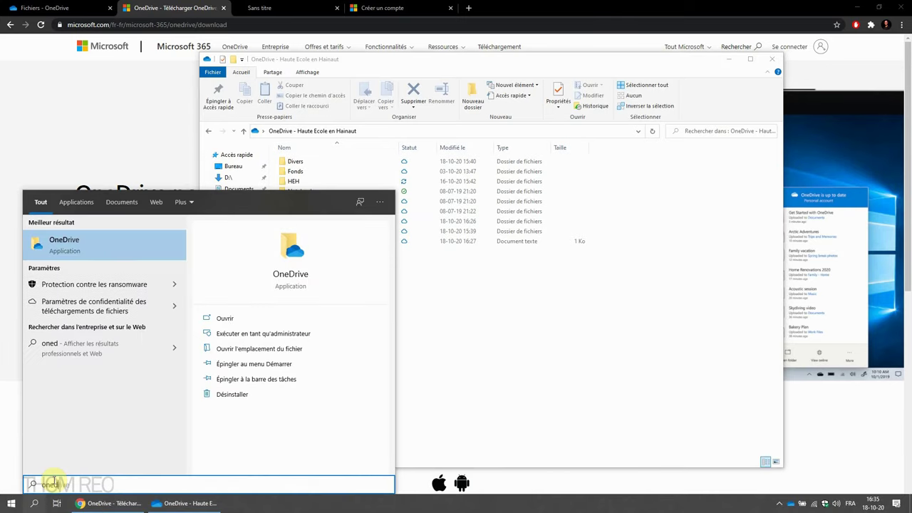
click(122, 244)
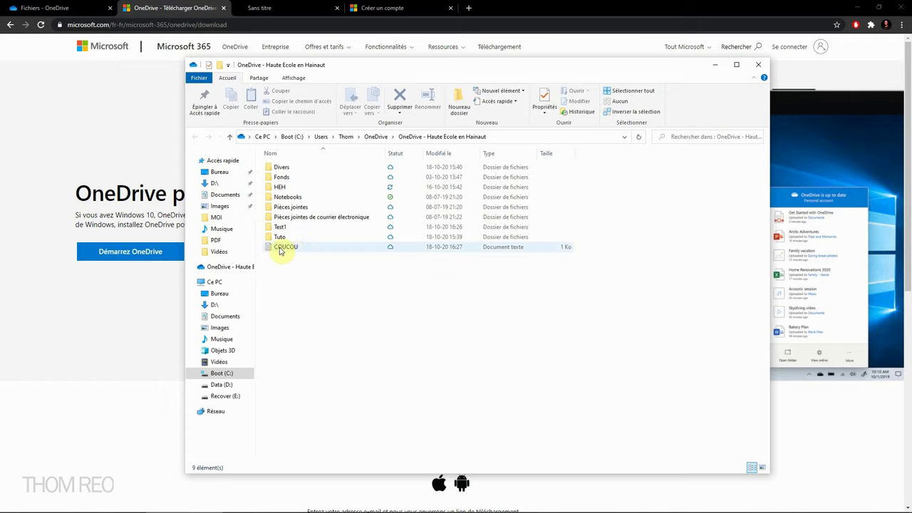
Step: Compare the synced folder with the OneDrive web file list, then permanently delete COUCOU from the synced folder and recheck the web list
click(82, 8)
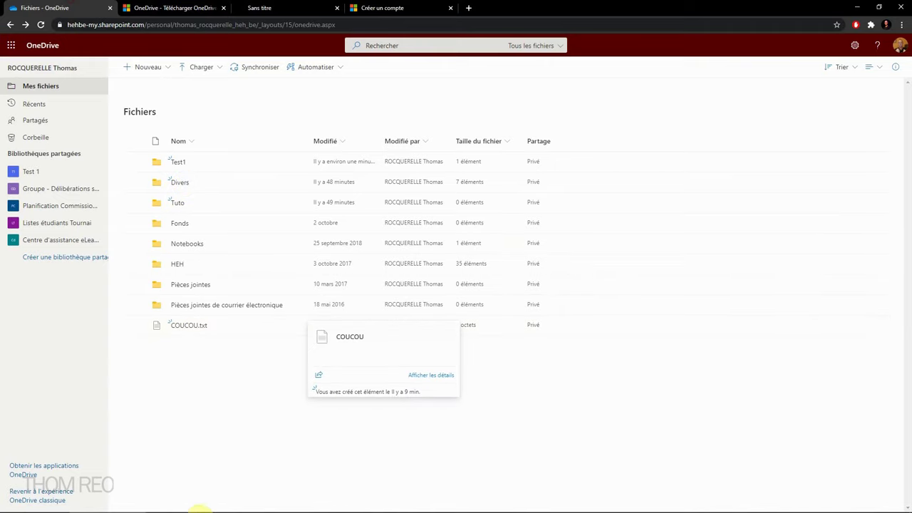
key(alt+Tab)
click(289, 247)
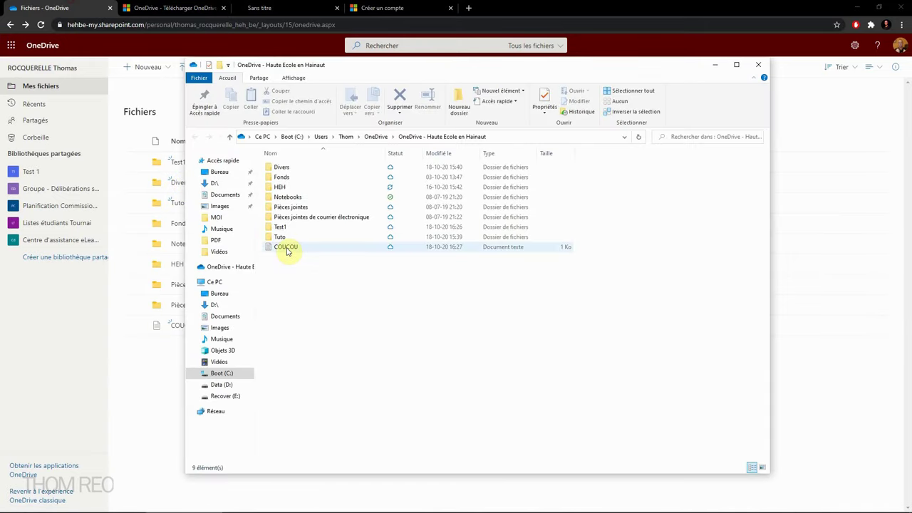
key(Delete)
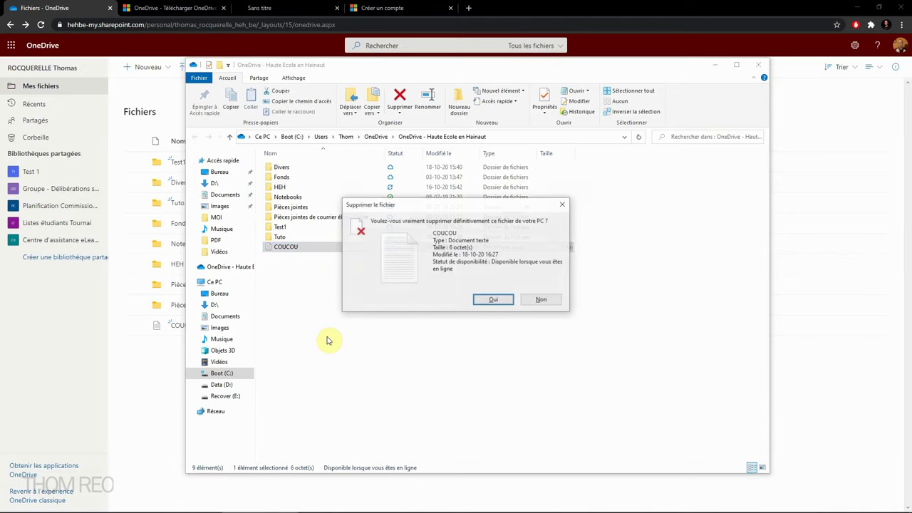
key(Return)
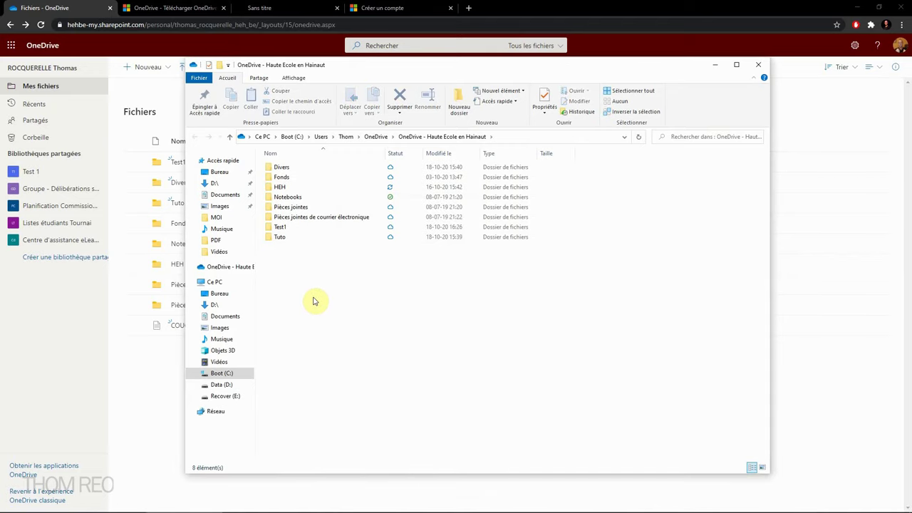
click(75, 8)
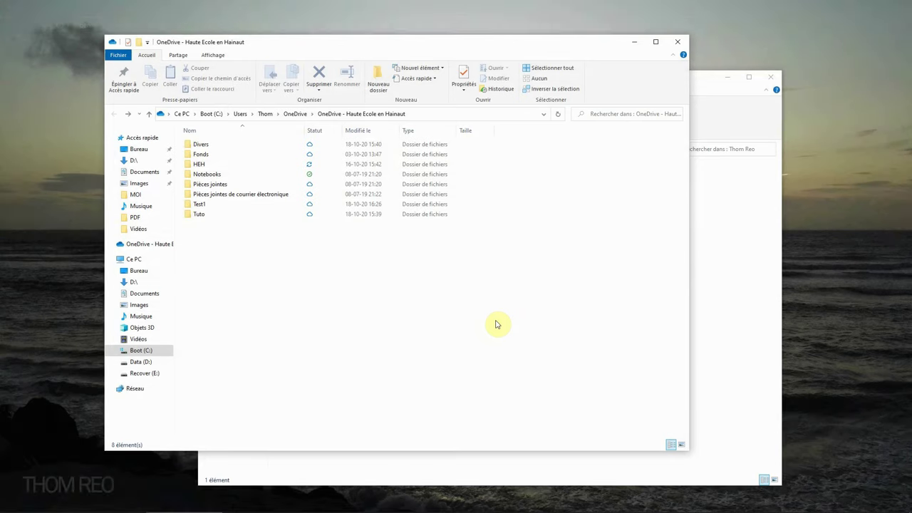
Step: Move the COUCOU text file from the local desktop folder into the synced OneDrive - Haute Ecole en Hainaut folder
click(754, 257)
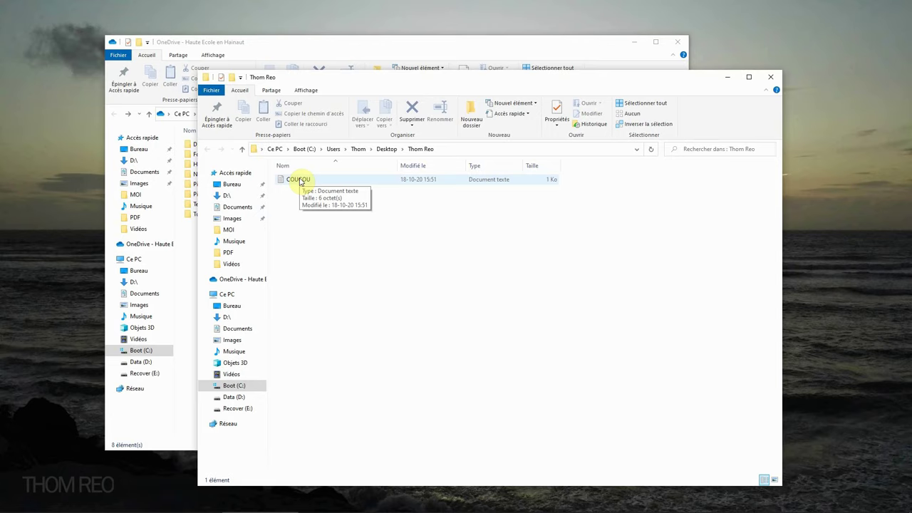
drag(299, 181, 188, 267)
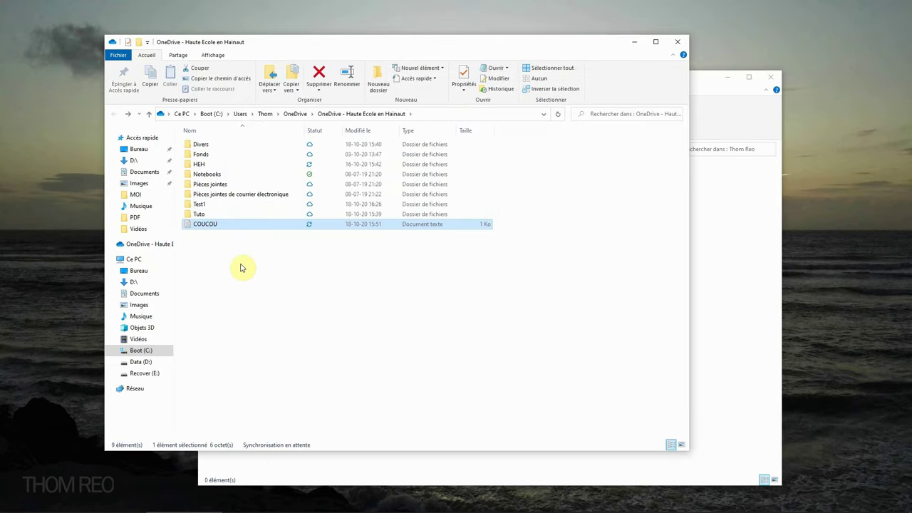
click(121, 504)
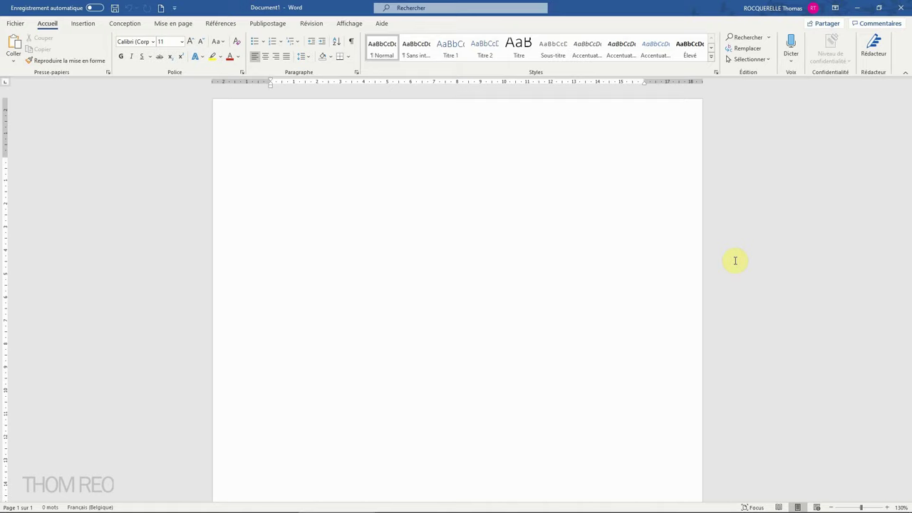
Step: Enter COUCOU in the blank Word document and bring up its save options with OneDrive - Haute Ecole en Hainaut as the location
text(coucou)
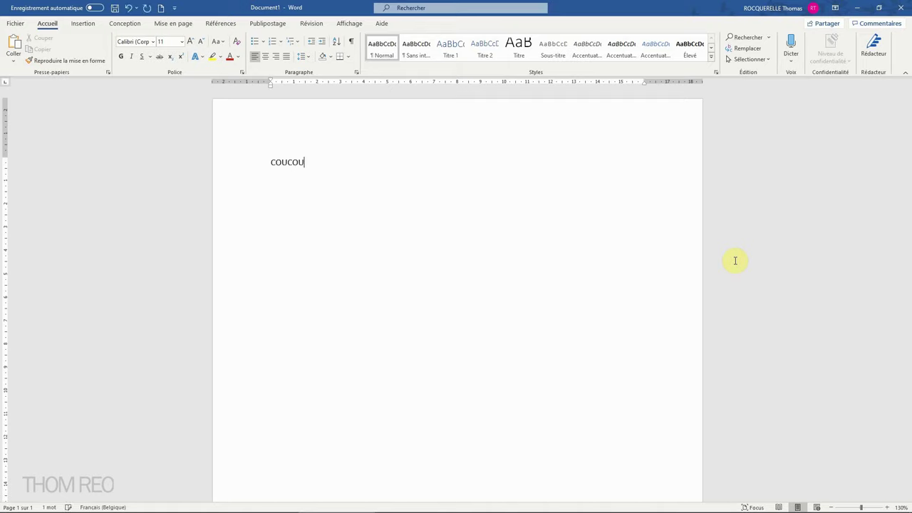
key(shift+F3)
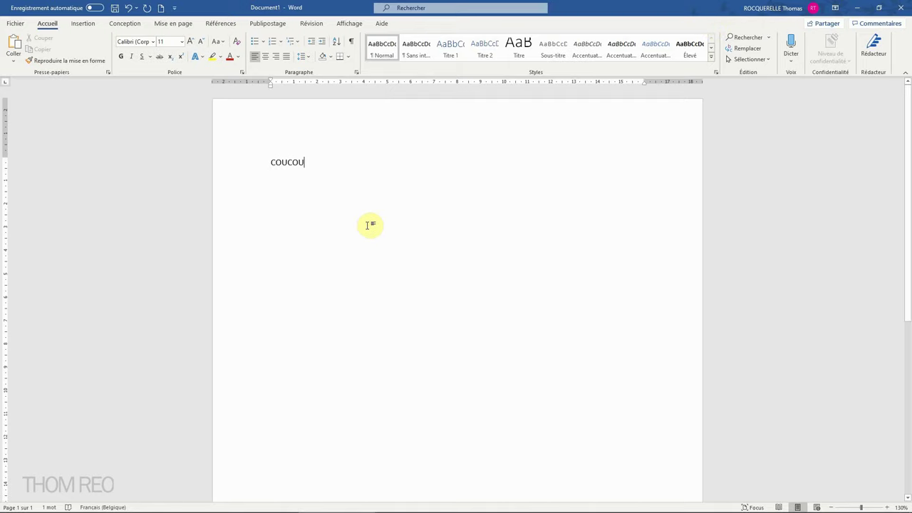
key(shift+F3)
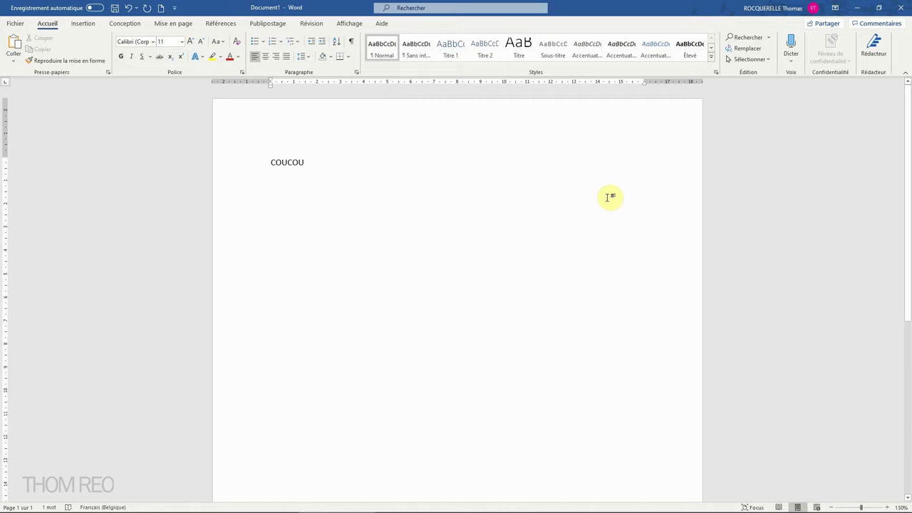
key(shift+F3)
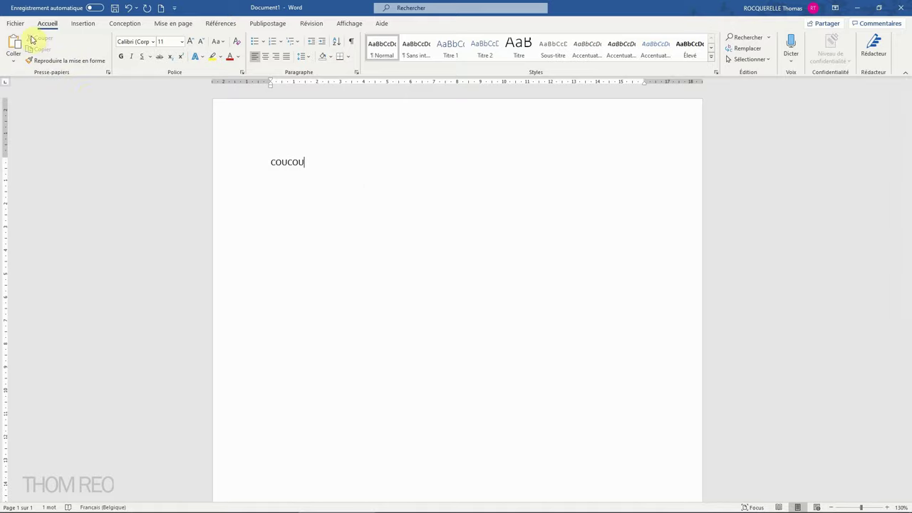
key(ctrl+s)
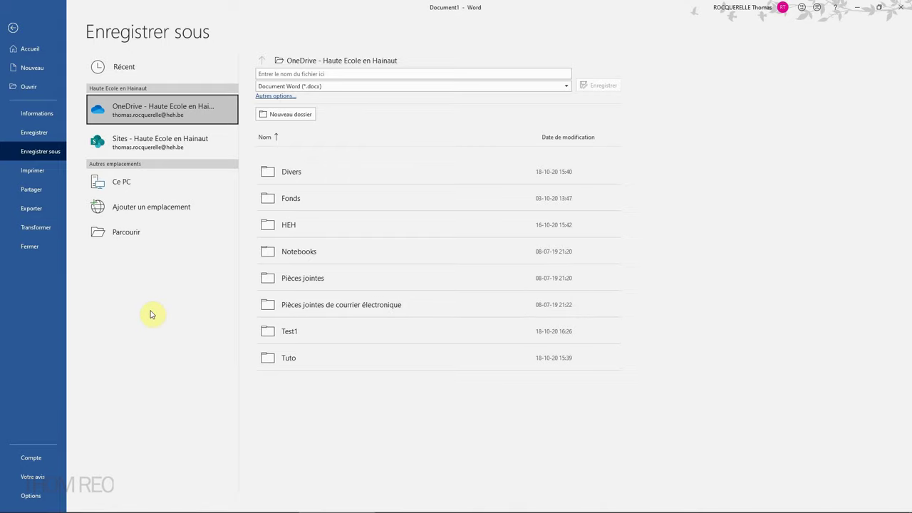
Step: Examine Word's OneDrive locations for opening files, including the Tuto folder, and the OneDrive Entreprise option for adding a location
click(25, 88)
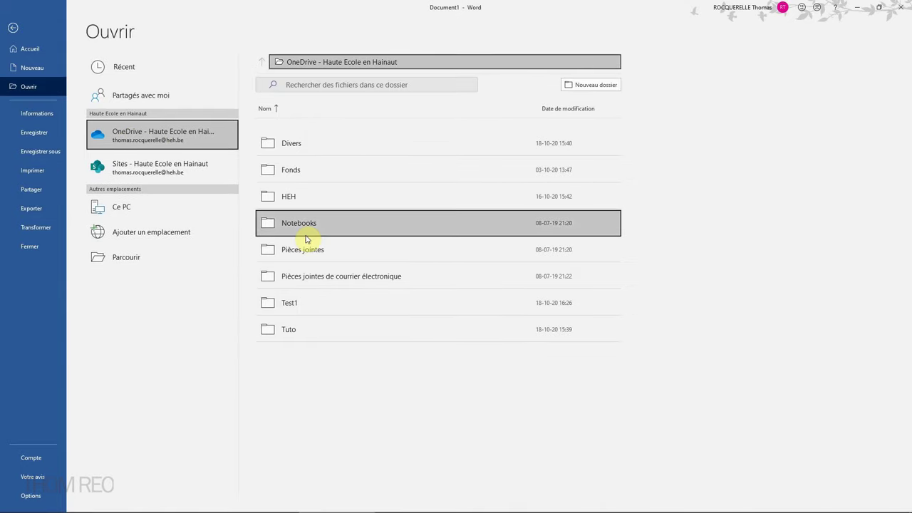
click(291, 331)
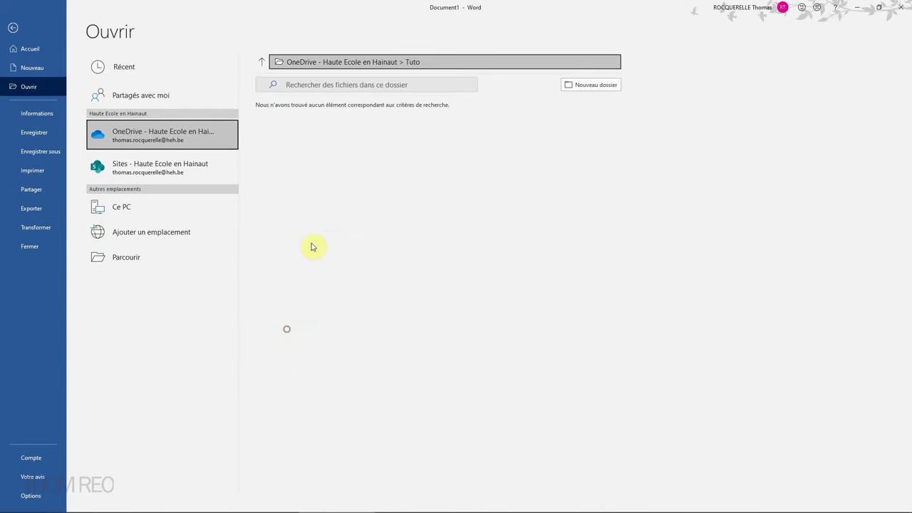
click(263, 62)
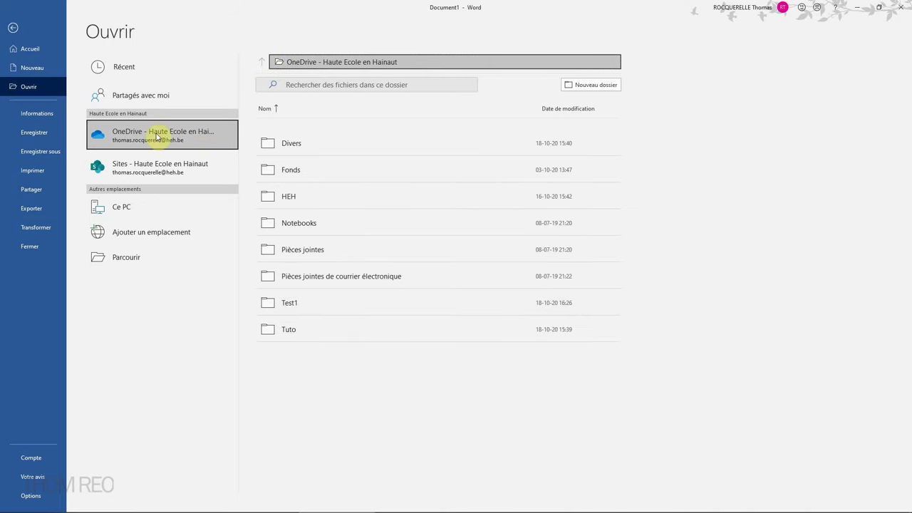
click(131, 235)
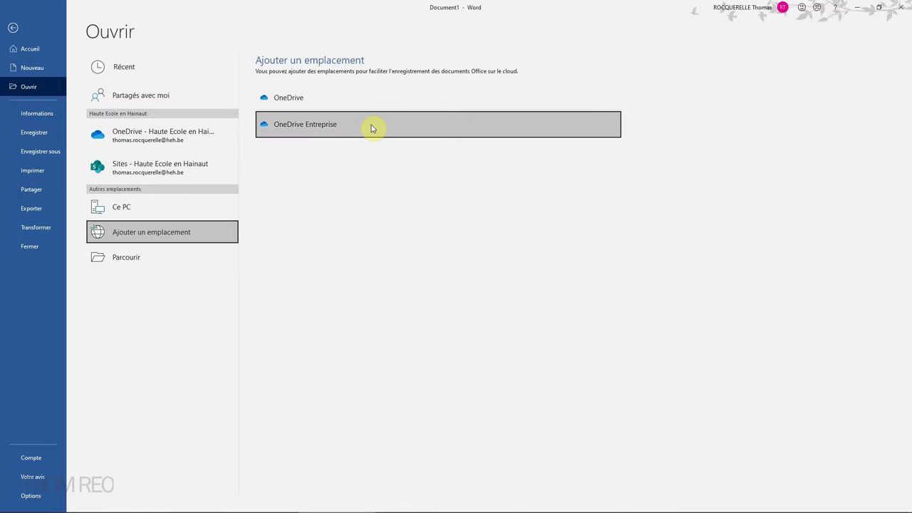
click(349, 125)
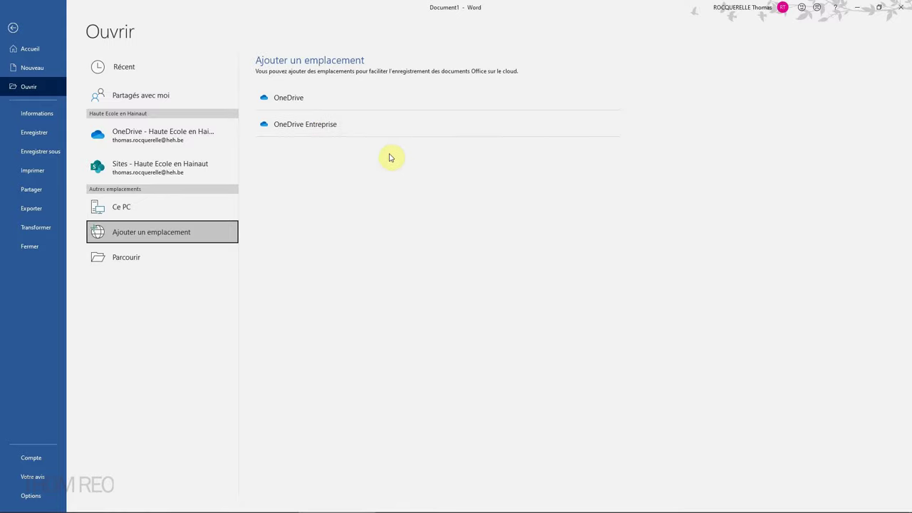